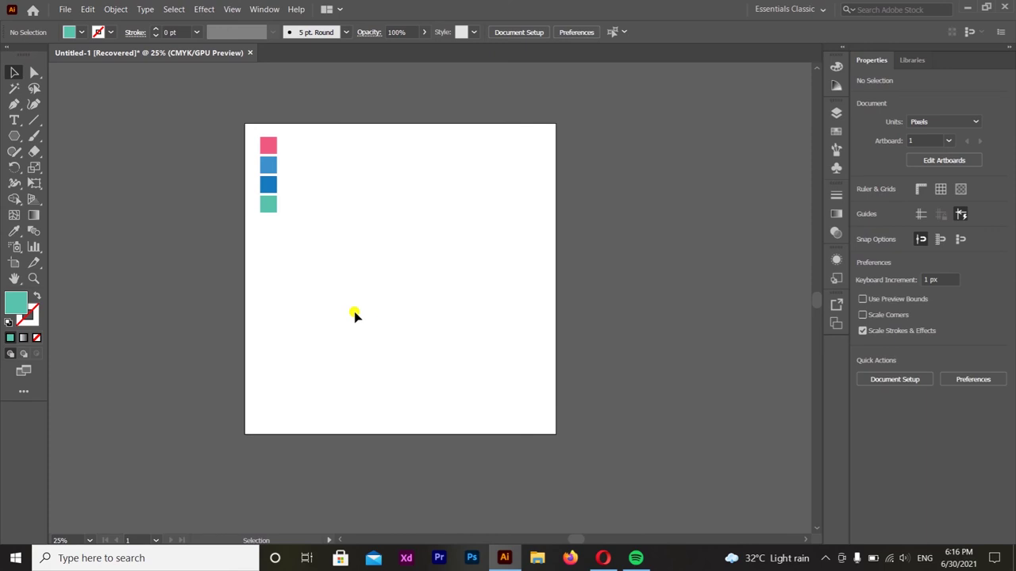
Step: Turn on the document grid with the pink, light blue, dark blue and teal squares in view
scroll(354, 312, up, 3)
scroll(397, 262, up, 2)
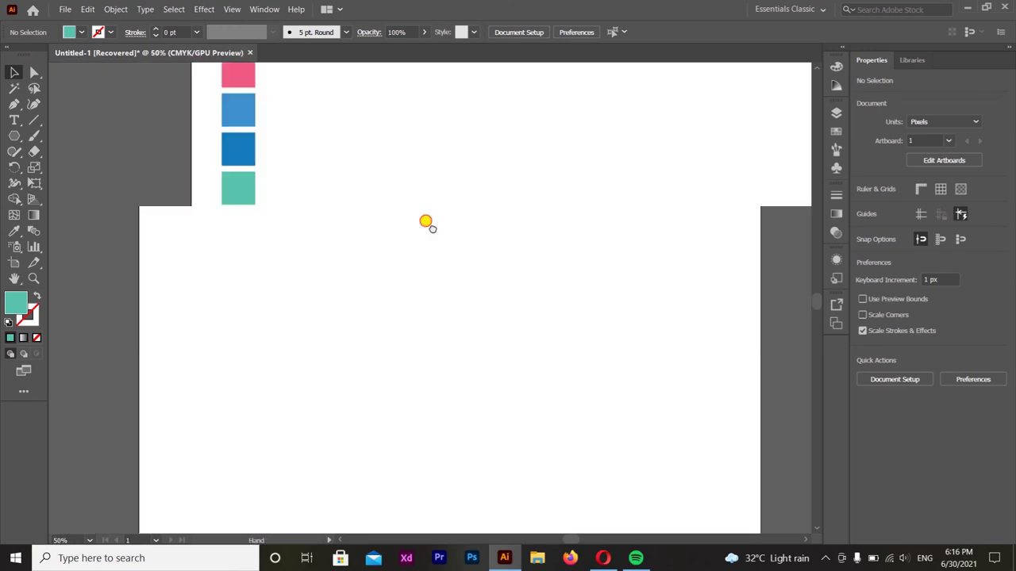
drag(478, 338, 465, 379)
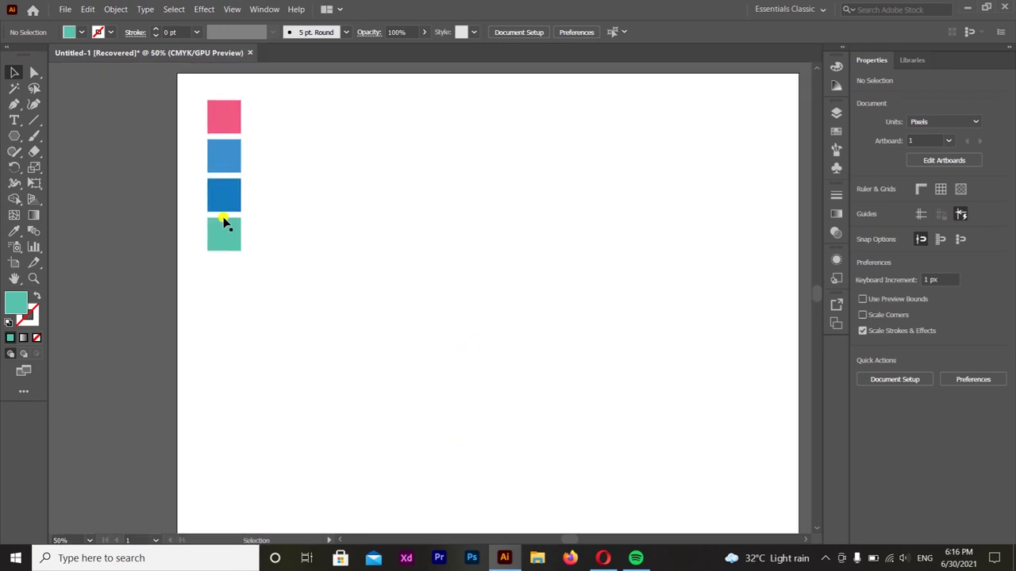
key(ctrl+apostrophe)
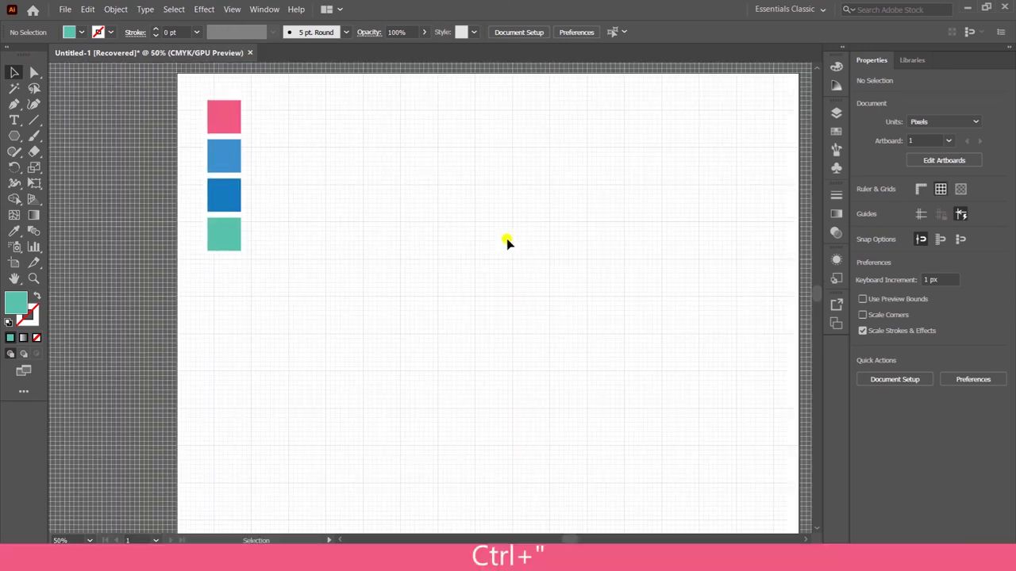
scroll(421, 314, down, 1)
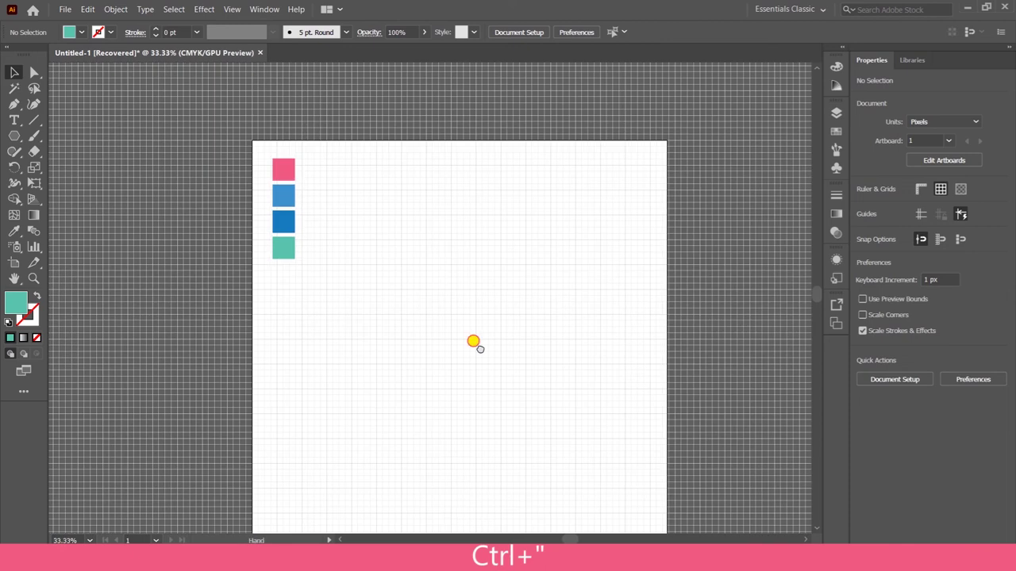
scroll(460, 311, up, 1)
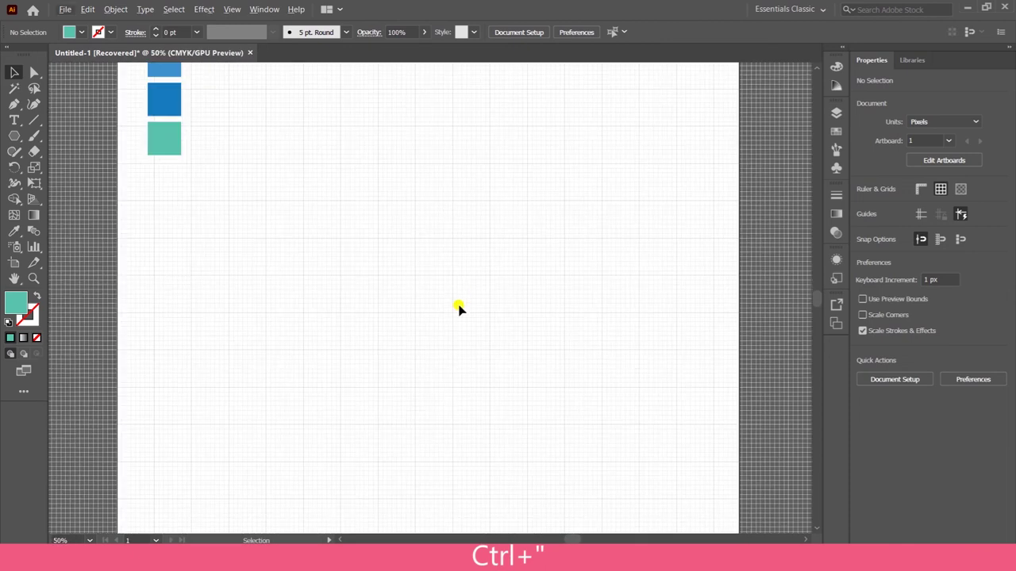
drag(415, 195, 421, 315)
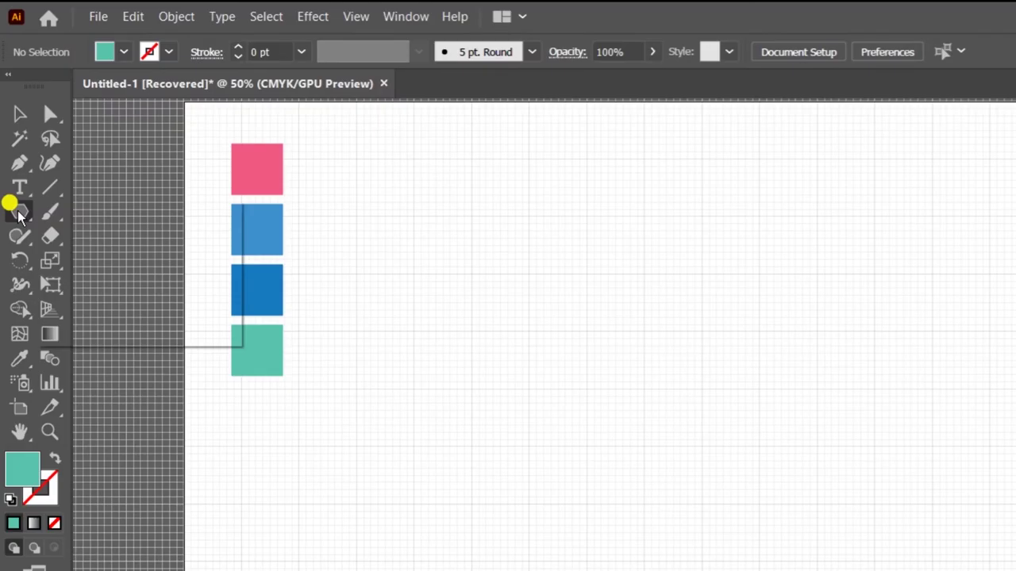
Step: Draw a hexagon beside the swatches and rotate it to 270° so a point faces up
click(17, 216)
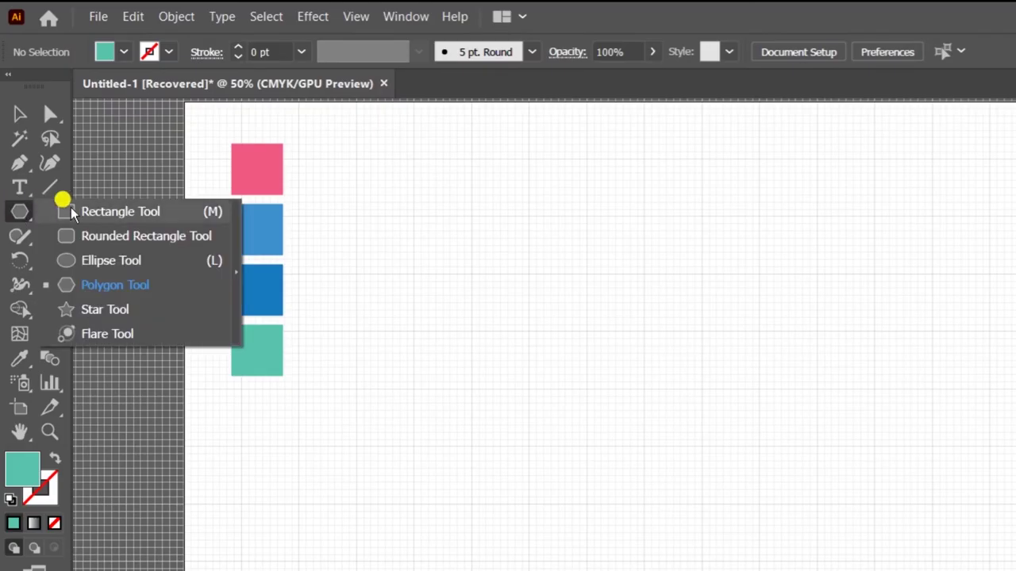
click(87, 284)
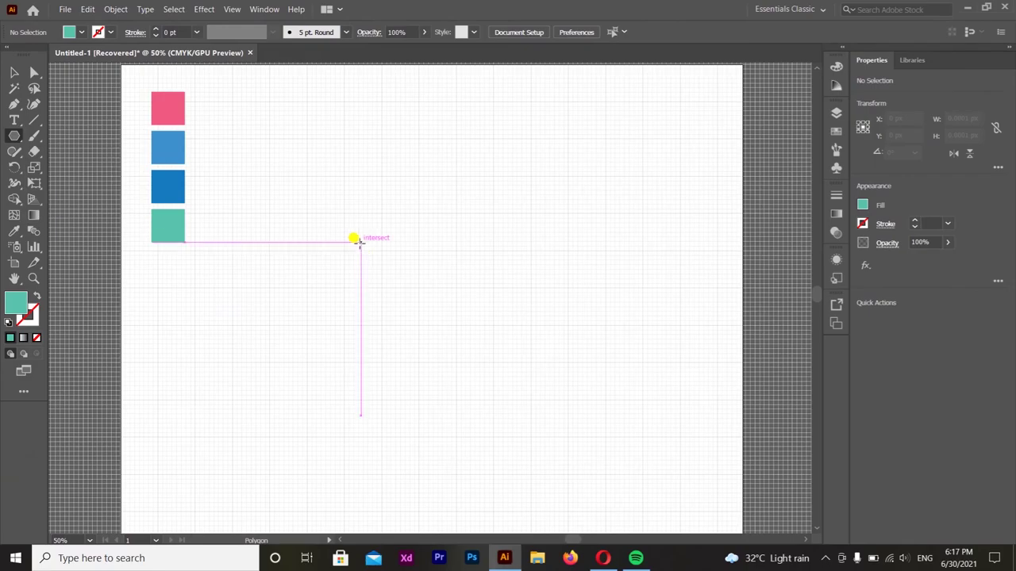
mouse_move(346, 223)
mouse_down()
mouse_move(376, 298)
mouse_move(376, 286)
mouse_up()
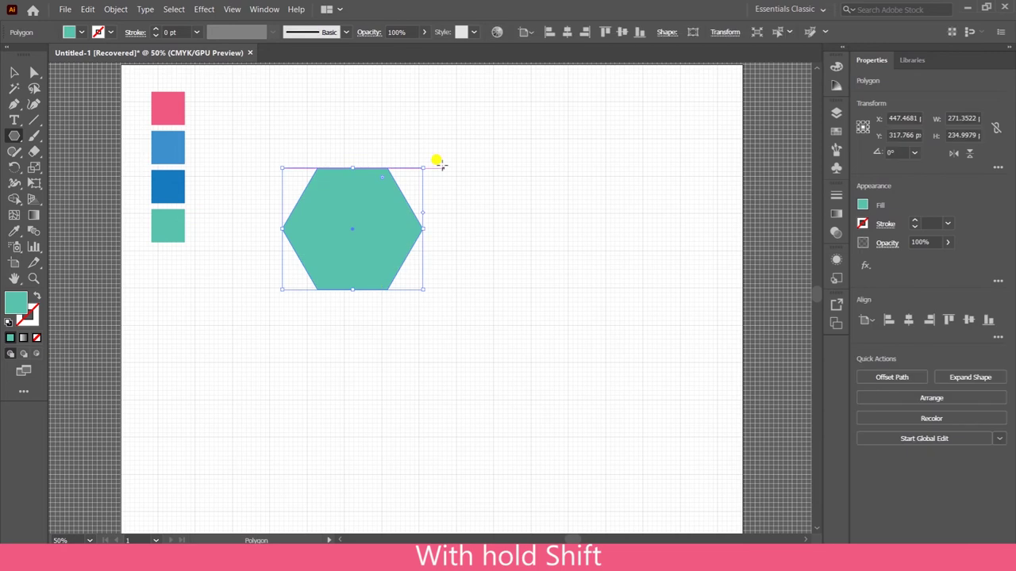
drag(425, 158, 447, 338)
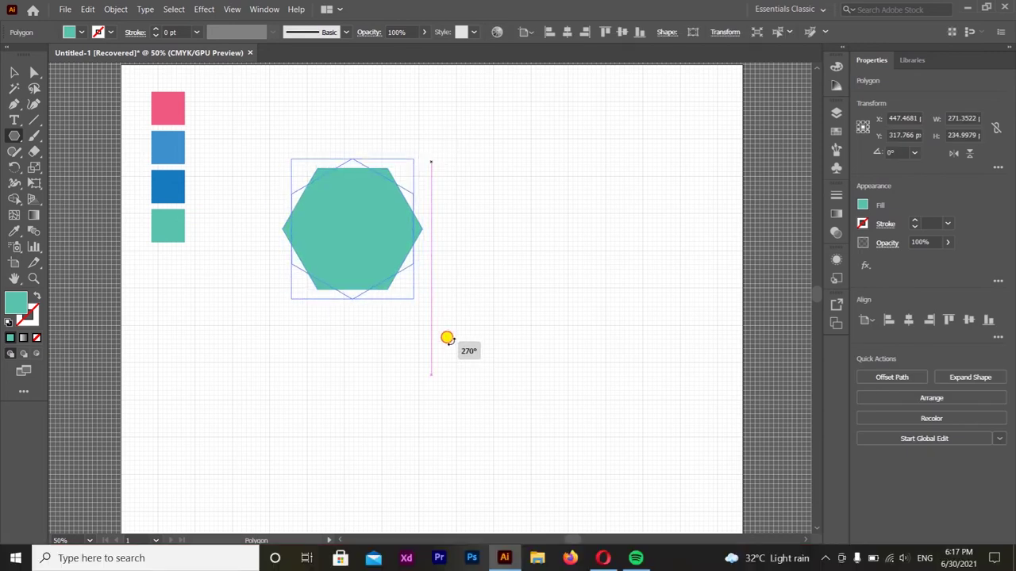
drag(447, 338, 449, 333)
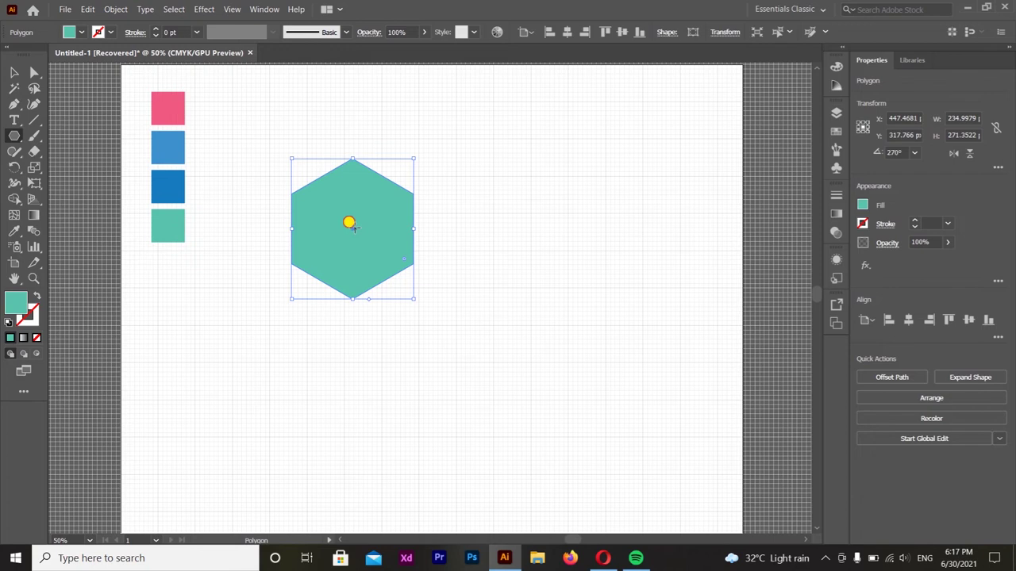
click(353, 226)
Step: Swap fill and stroke so the hexagon becomes an unfilled teal outline
click(522, 303)
click(36, 297)
click(32, 317)
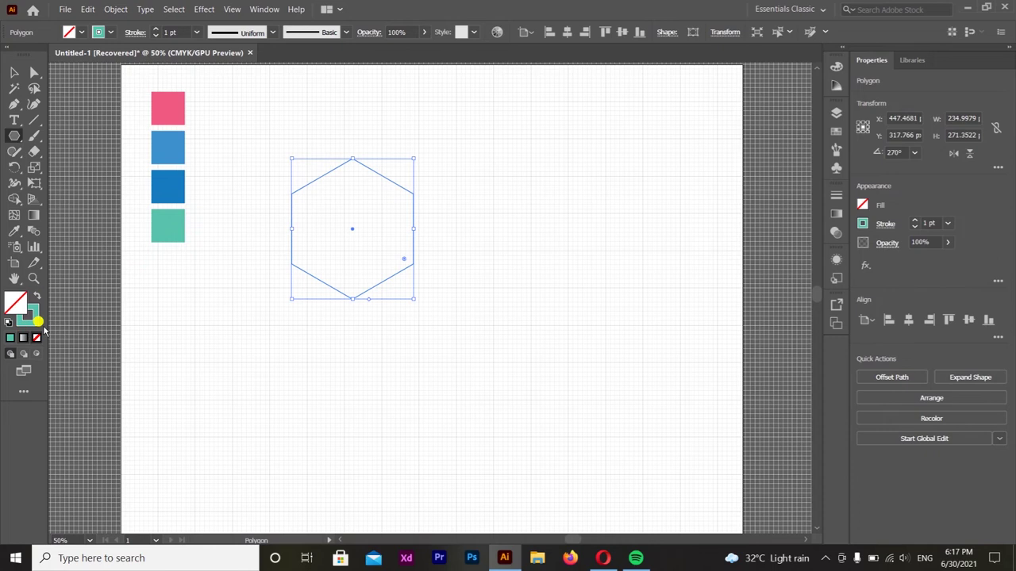
Step: Centre the hexagon horizontally on the artboard and marquee-select it
click(569, 32)
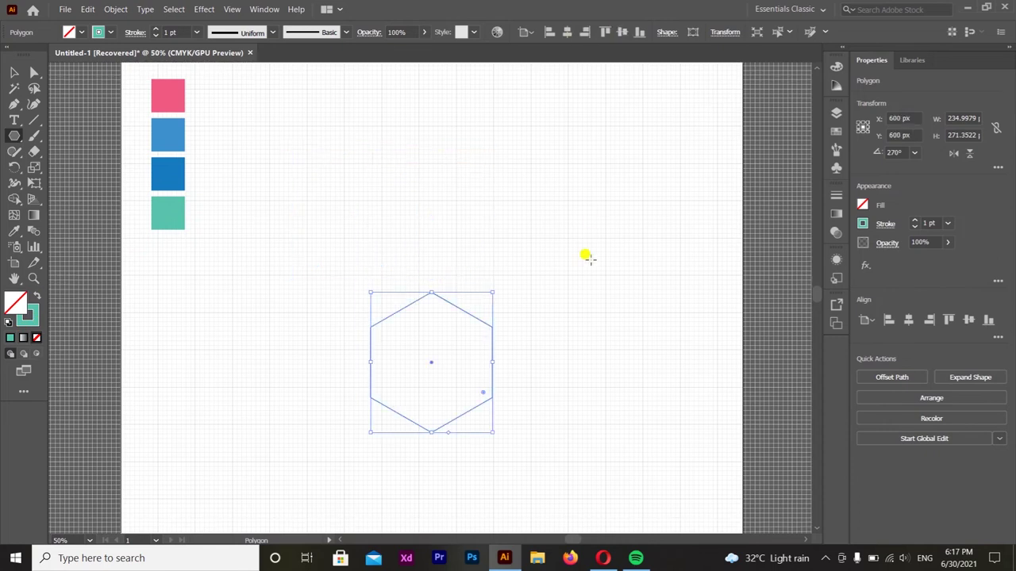
scroll(585, 238, down, 3)
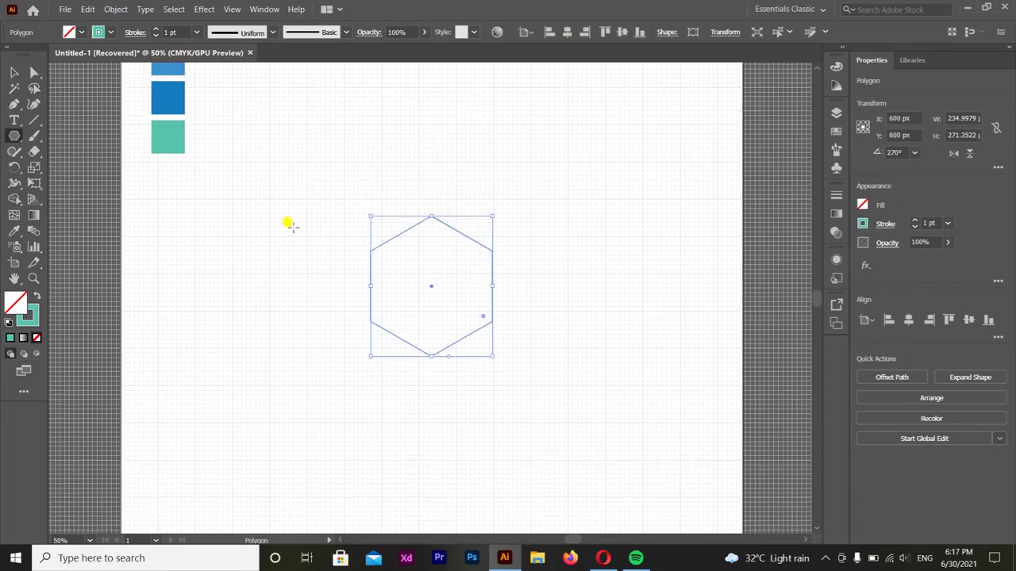
click(14, 72)
drag(590, 199, 311, 362)
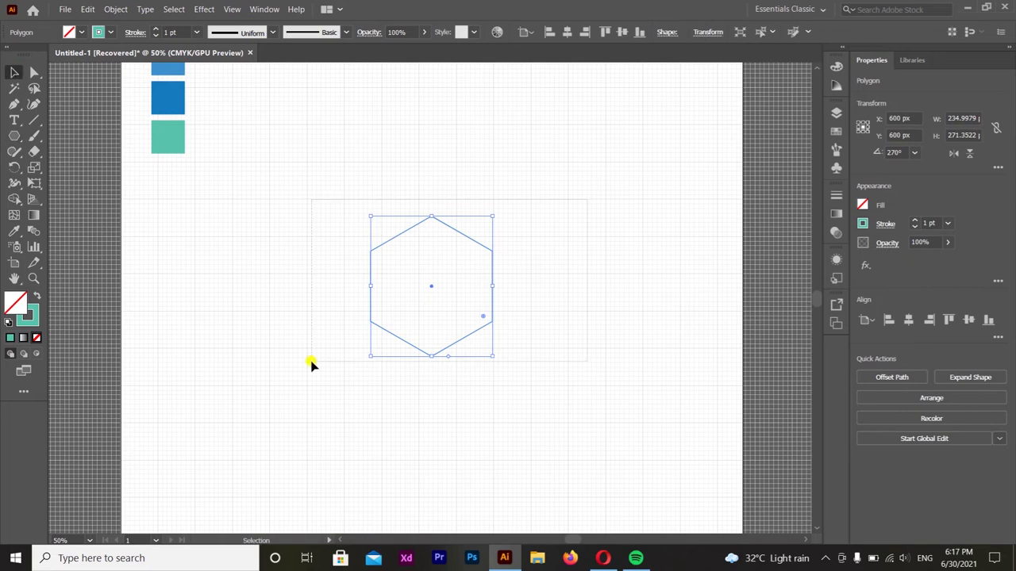
Step: Drag a copy of the hexagon to the lower right, overlapping the original along the grid
scroll(433, 326, up, 2)
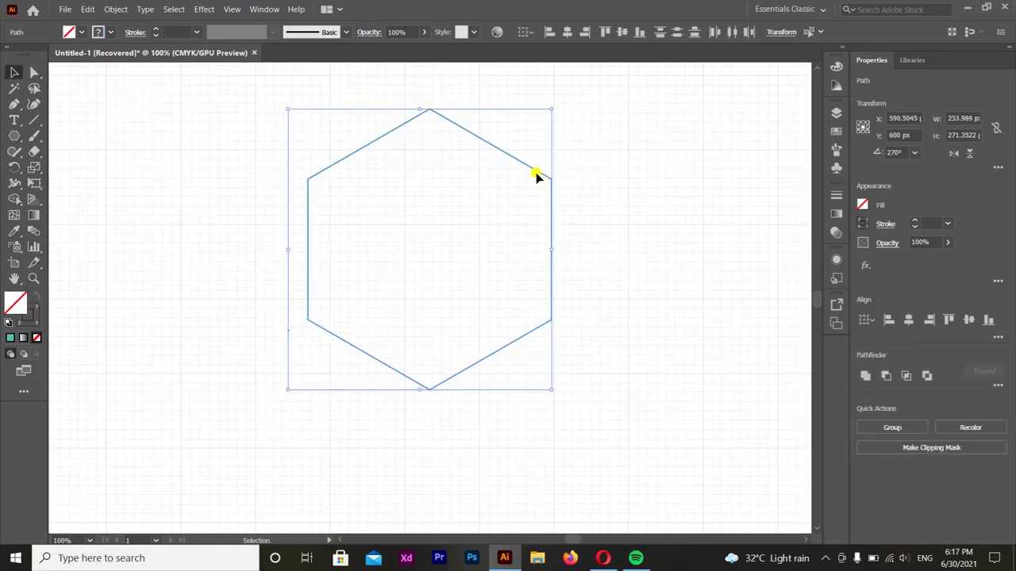
scroll(508, 207, down, 1)
mouse_move(510, 125)
mouse_down()
mouse_move(515, 270)
mouse_move(511, 258)
mouse_move(619, 249)
mouse_move(637, 208)
mouse_move(632, 188)
mouse_up()
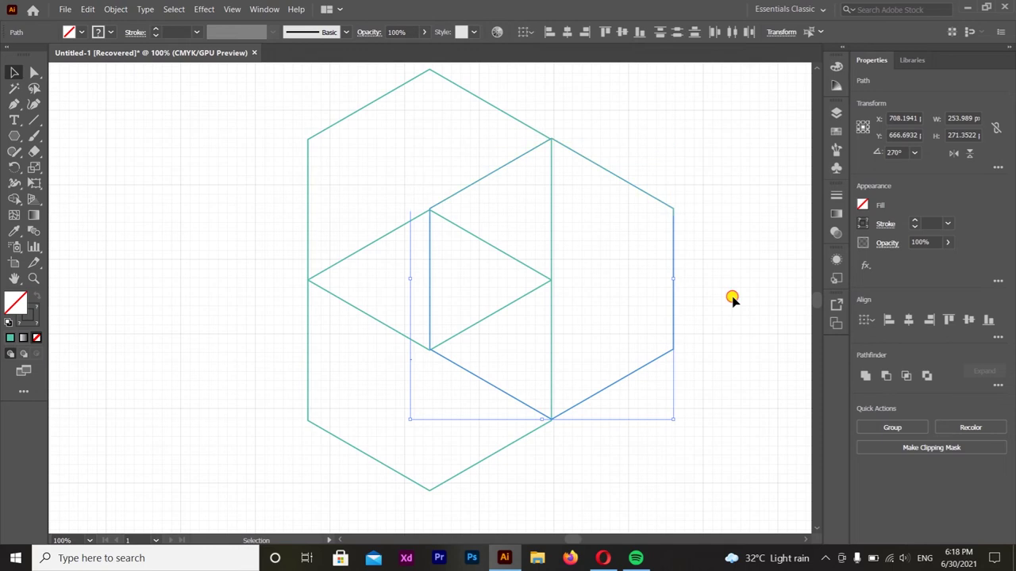
Step: Inspect the hexagon at the shared vertex, selecting and deselecting it while zooming
click(732, 297)
scroll(439, 231, up, 3)
scroll(429, 214, up, 2)
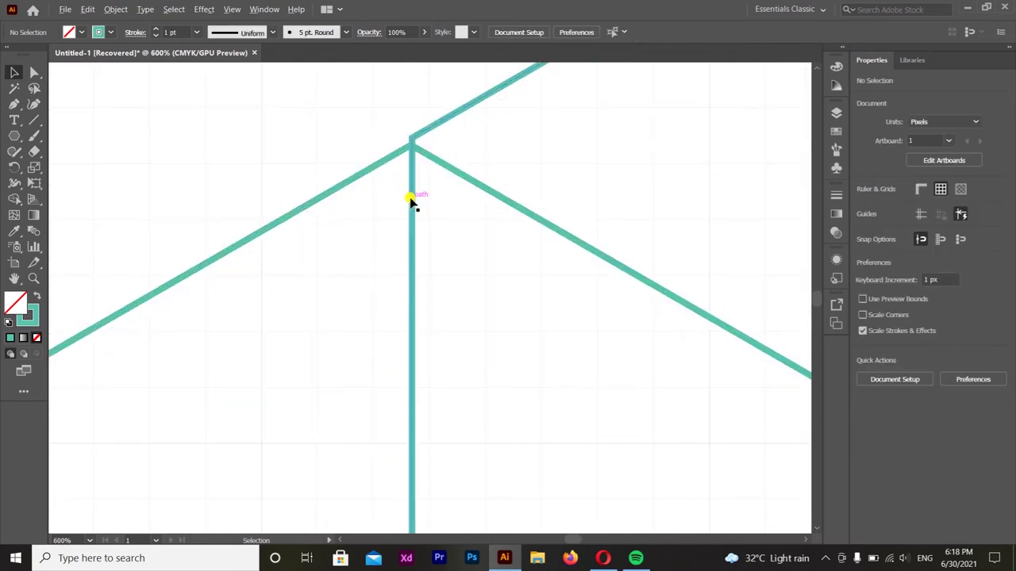
click(446, 169)
scroll(393, 131, down, 3)
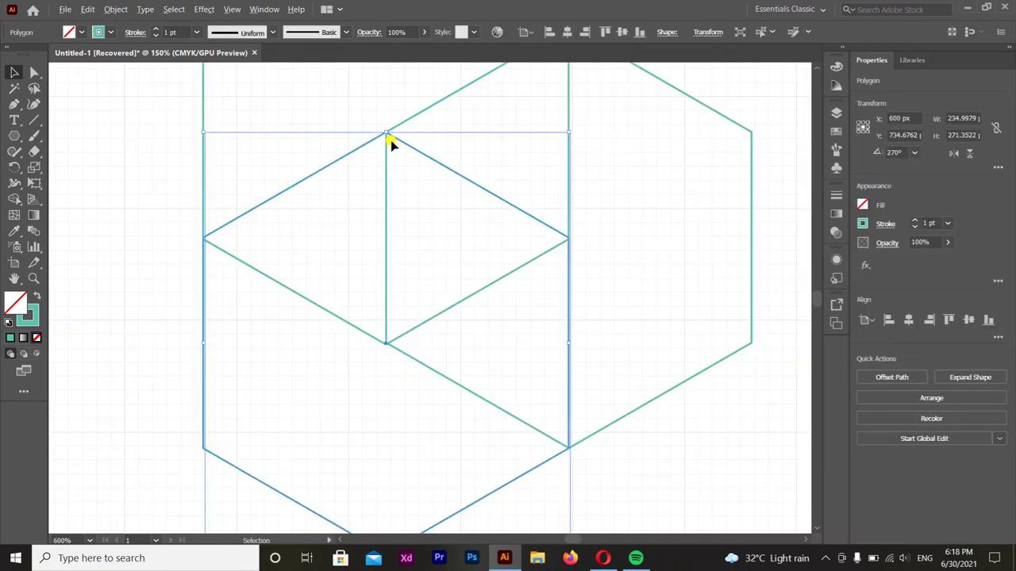
scroll(392, 147, down, 2)
scroll(392, 151, up, 4)
scroll(352, 234, down, 1)
scroll(437, 235, down, 2)
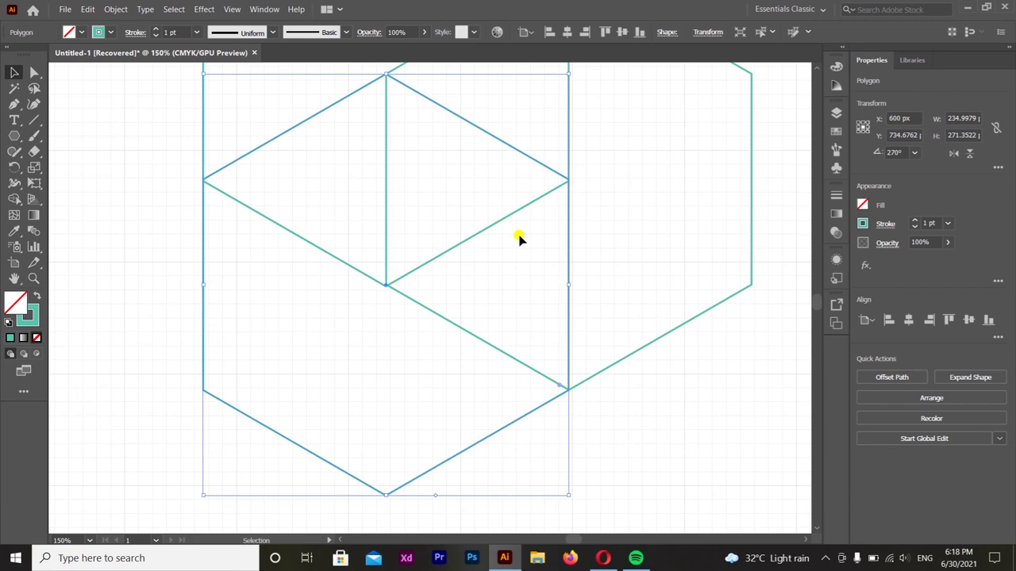
scroll(556, 198, up, 4)
scroll(447, 220, up, 1)
scroll(476, 208, up, 1)
click(488, 199)
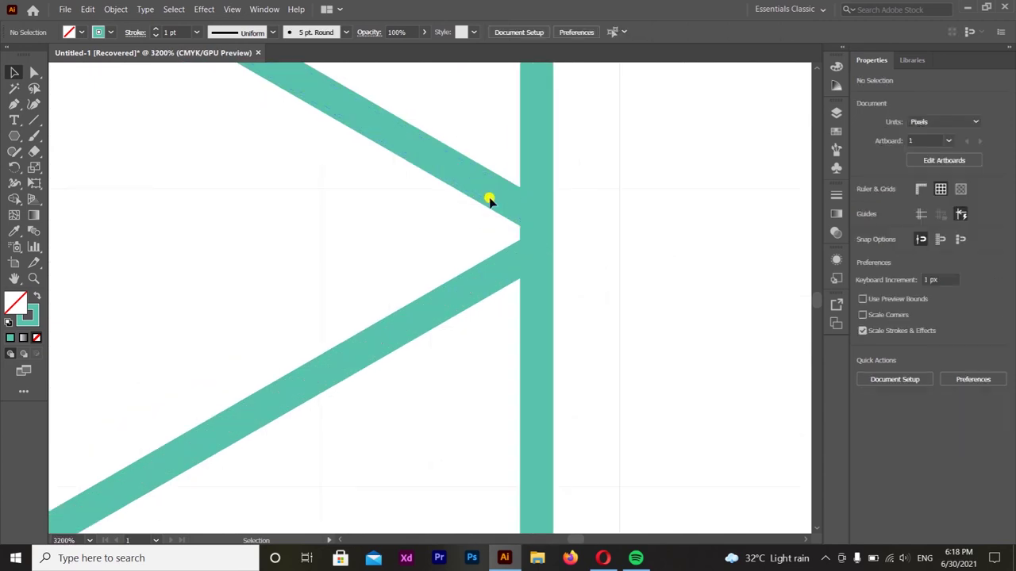
scroll(485, 197, down, 2)
scroll(485, 196, down, 5)
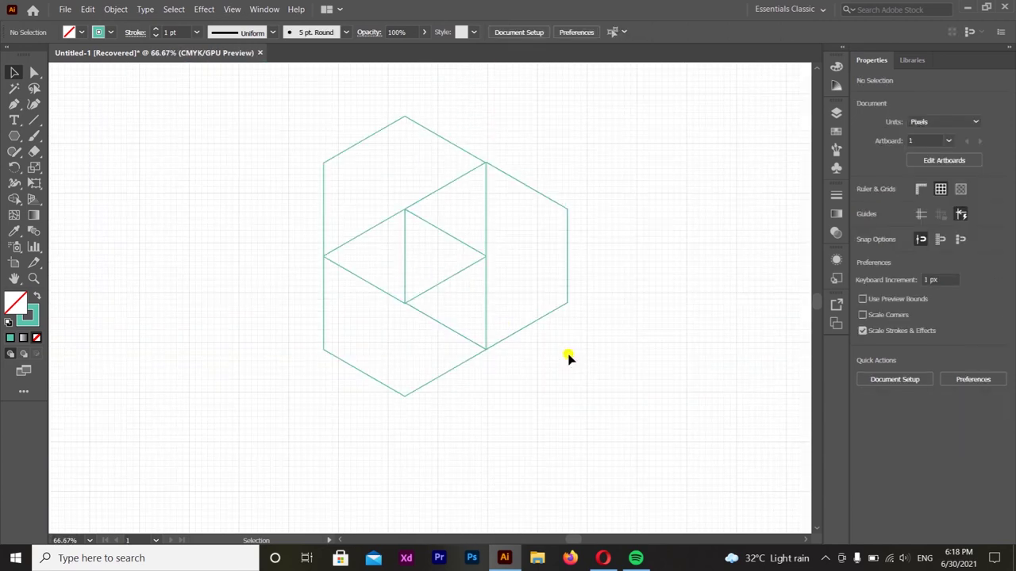
Step: Move a hexagon copy against the others and snap it onto the shared vertex
click(403, 263)
mouse_move(401, 261)
mouse_down()
mouse_move(276, 262)
mouse_move(406, 249)
mouse_move(244, 250)
mouse_up()
scroll(489, 198, up, 3)
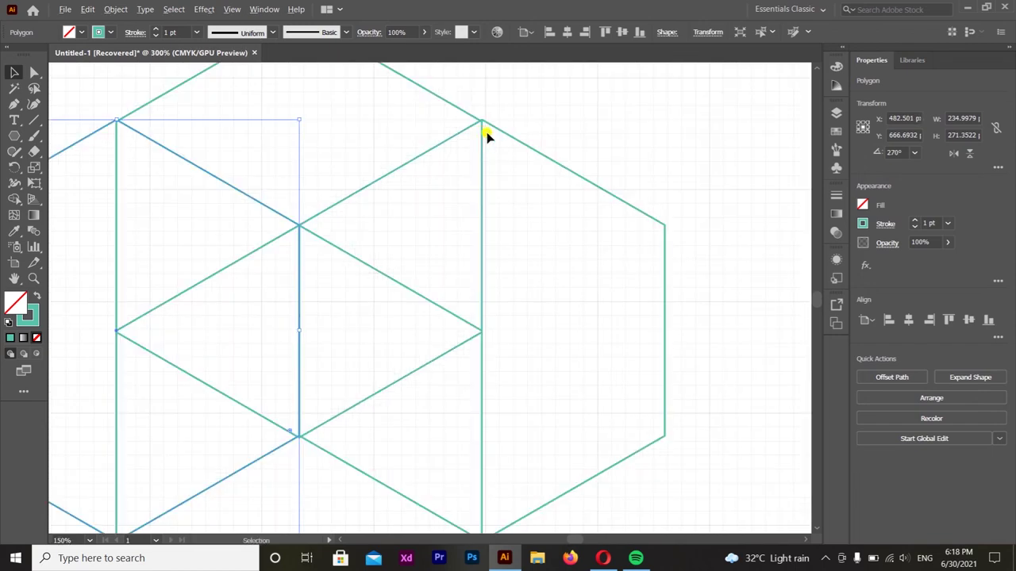
scroll(487, 137, up, 1)
drag(495, 181, 492, 190)
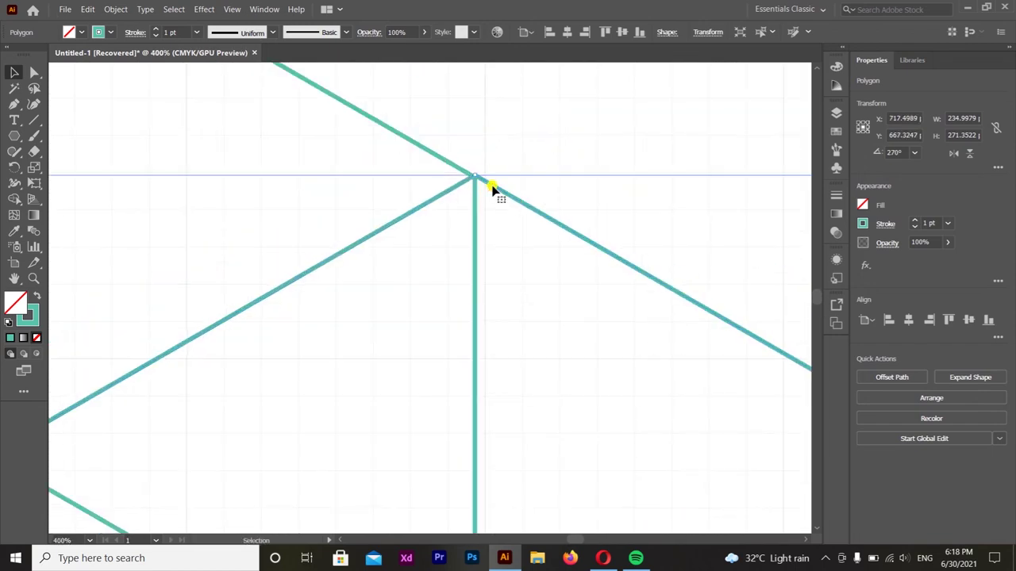
scroll(490, 179, up, 5)
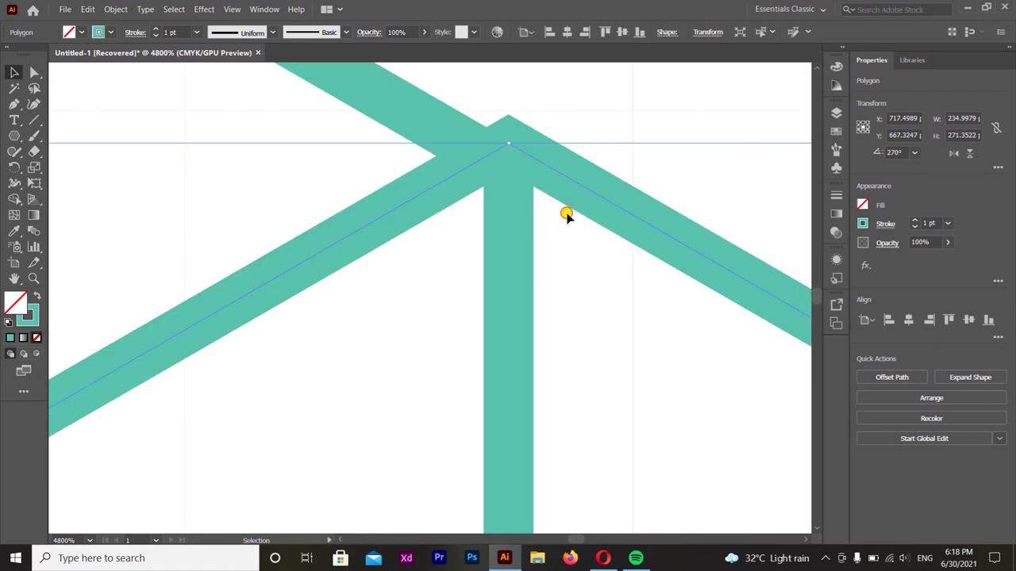
Step: Nudge the polygon so its centre sits at X and Y 600 px, then zoom out
click(566, 215)
click(561, 176)
drag(523, 153, 508, 169)
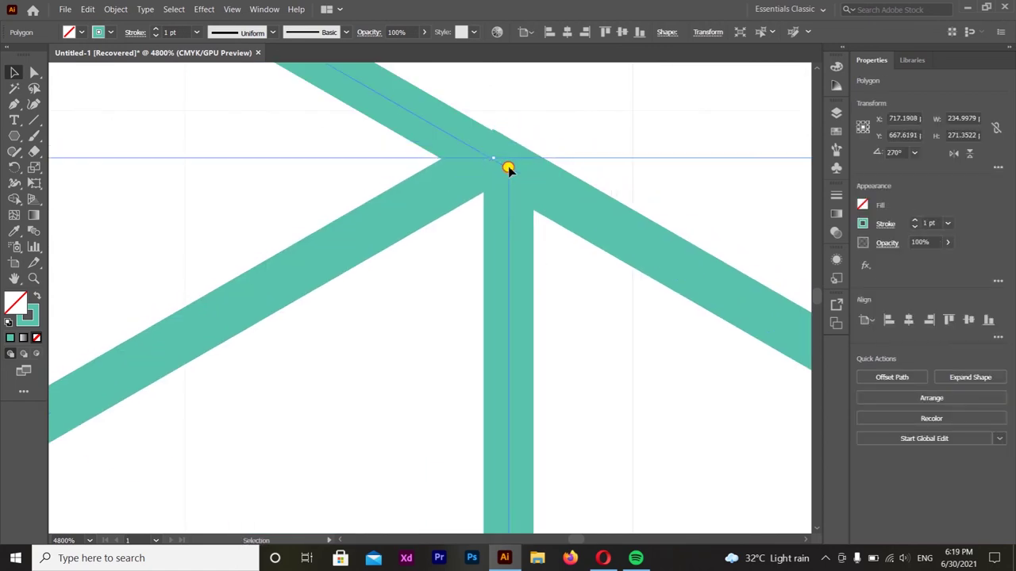
drag(509, 169, 508, 168)
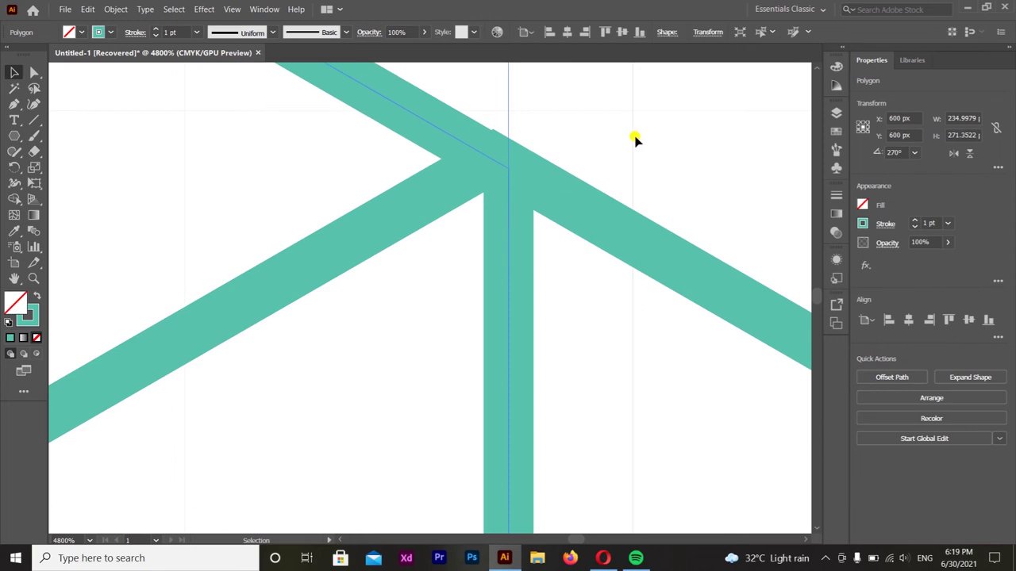
click(447, 261)
scroll(446, 261, down, 5)
scroll(465, 256, down, 4)
scroll(465, 257, up, 3)
scroll(369, 290, up, 2)
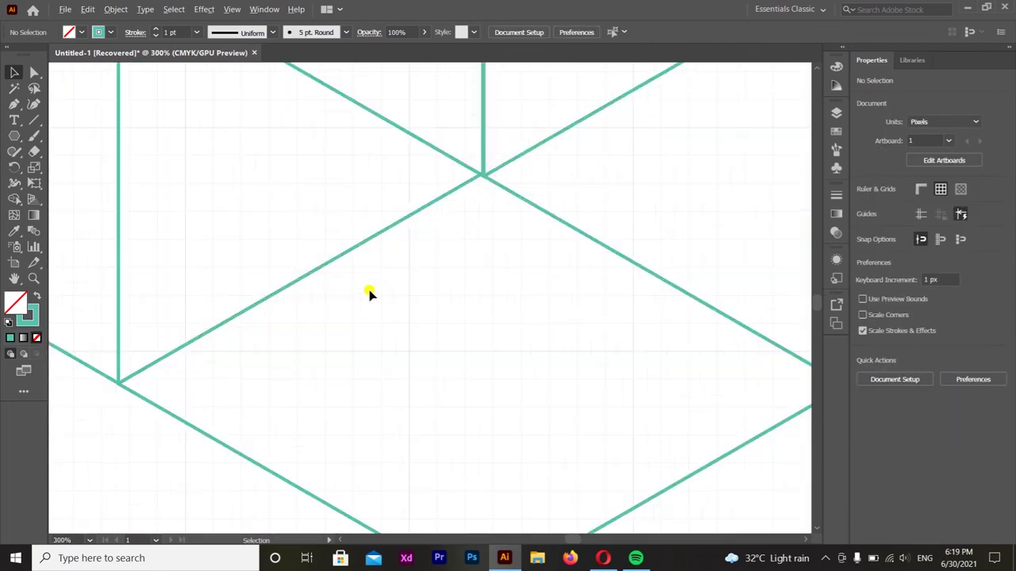
scroll(370, 293, down, 4)
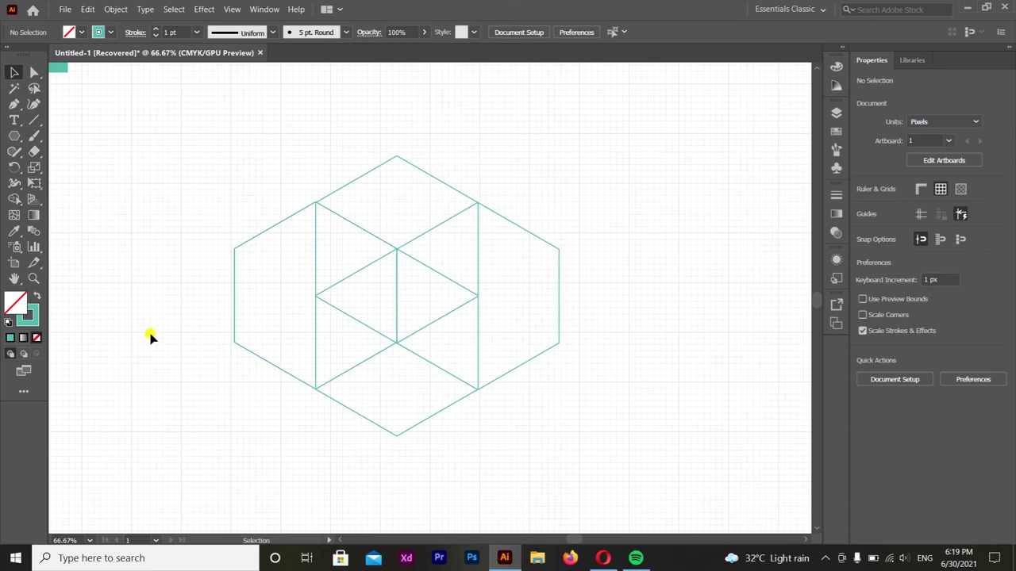
Step: Draw a vertical line from the hexagon's top point down past its base
drag(655, 143, 181, 445)
click(181, 444)
key(backslash)
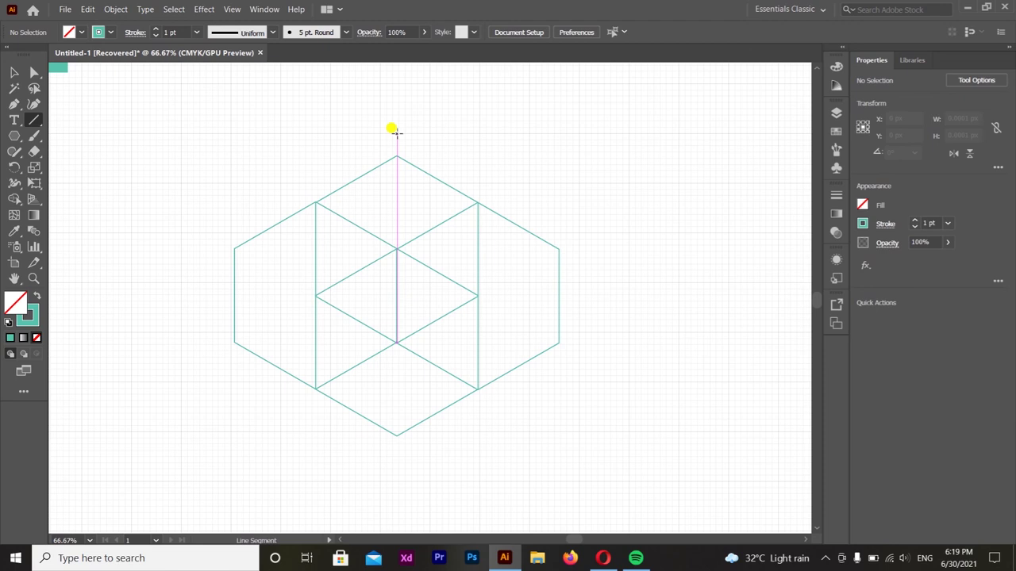
drag(394, 131, 381, 476)
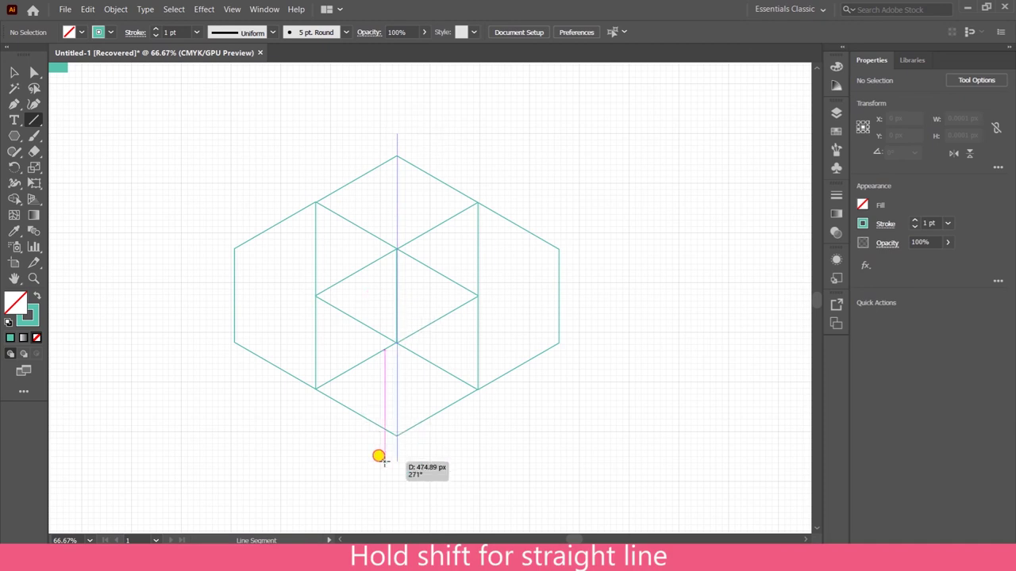
drag(381, 476, 381, 477)
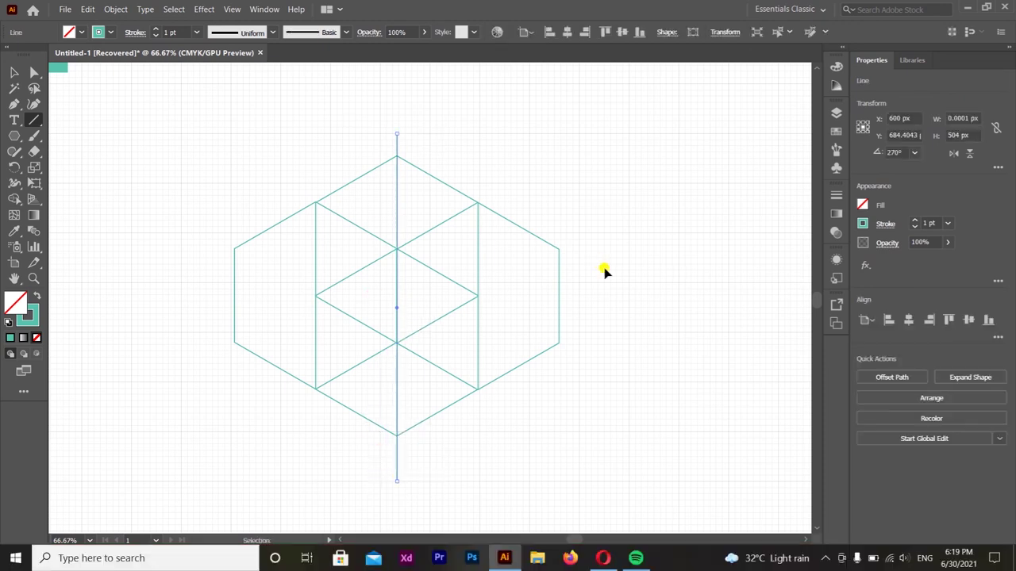
click(397, 483)
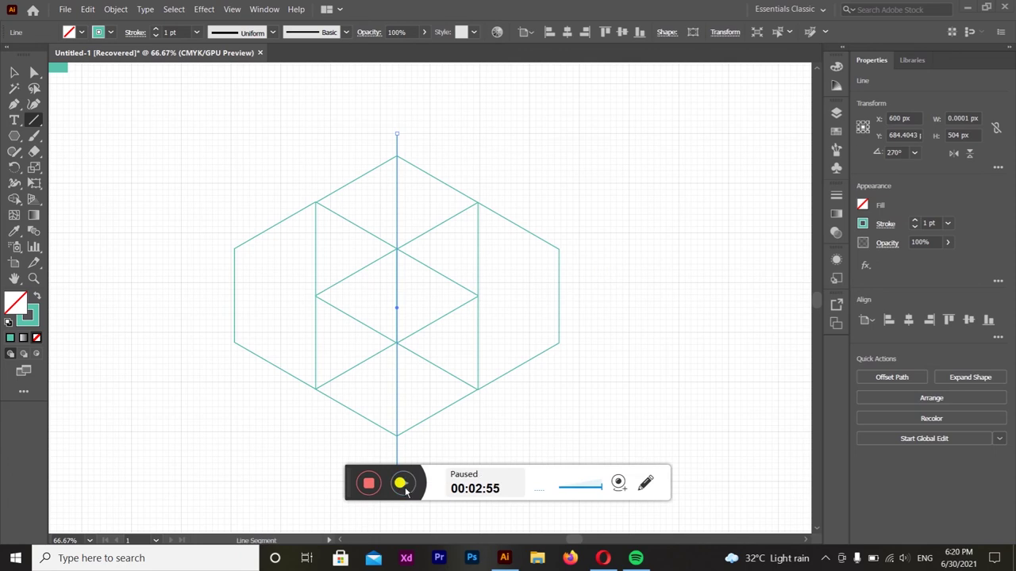
Step: With Shape Builder, merge the top and bottom faces and split off both middle triangles
drag(633, 442, 633, 443)
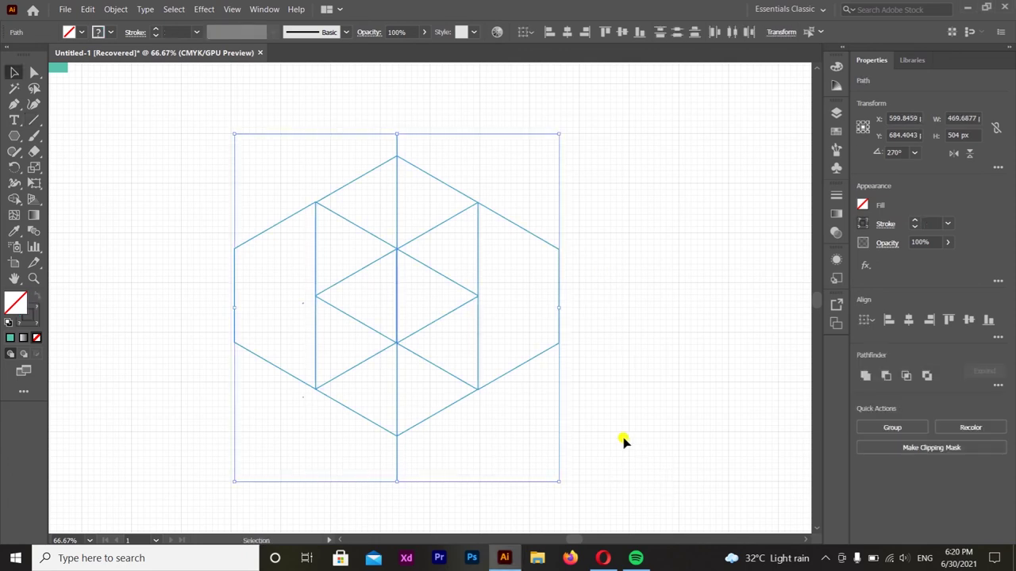
key(shift+m)
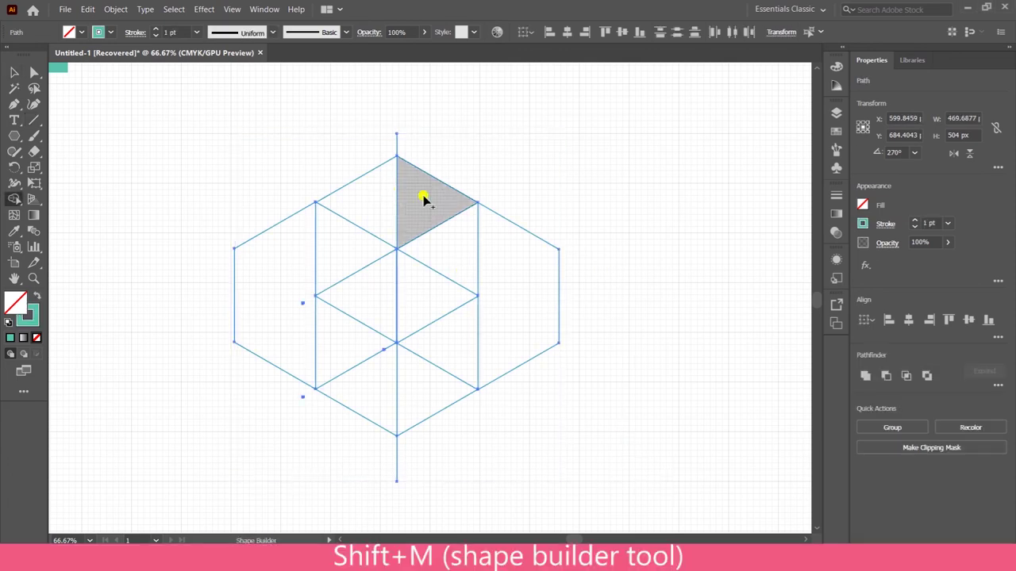
drag(423, 198, 341, 249)
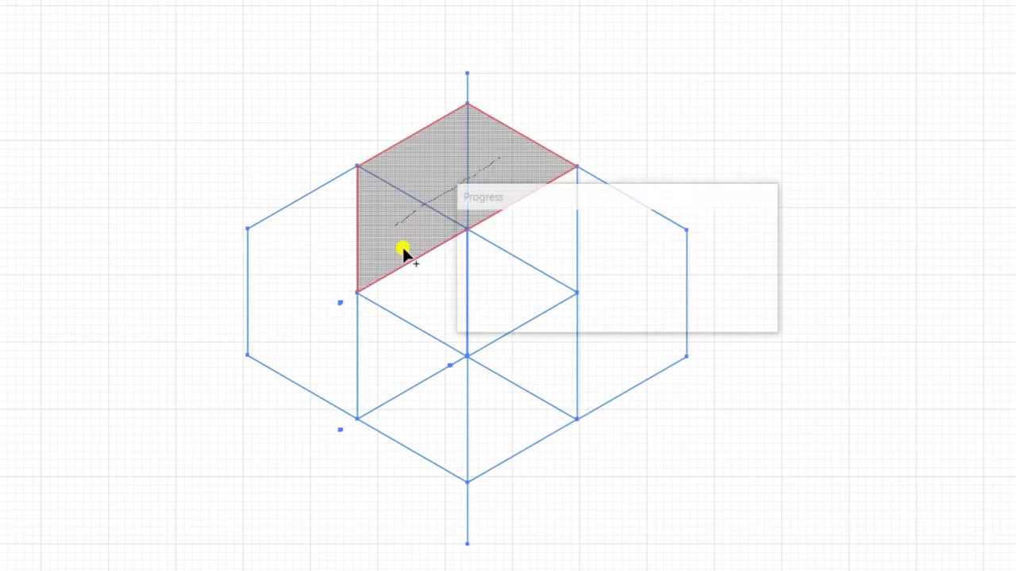
click(428, 292)
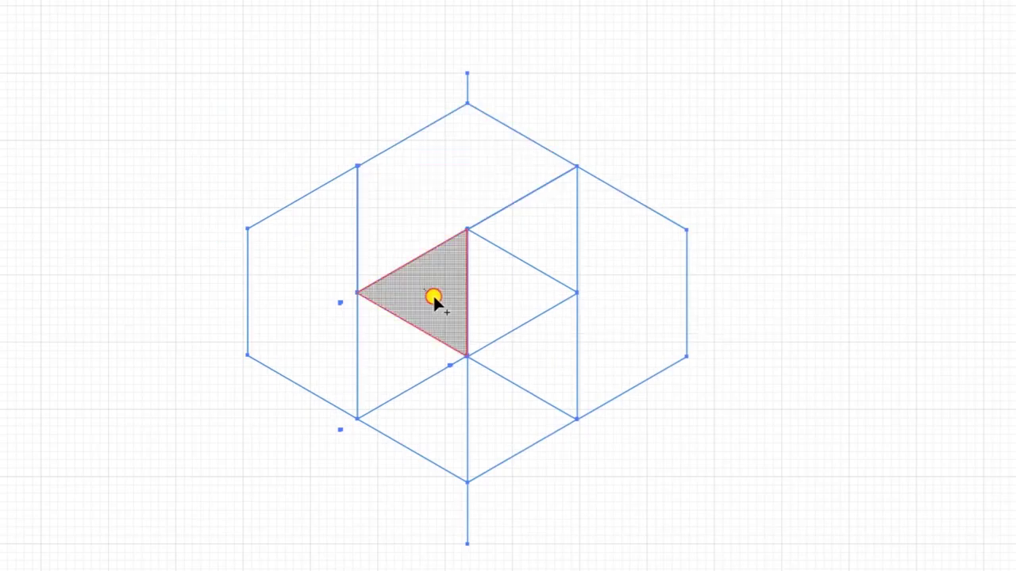
click(517, 300)
drag(544, 361, 430, 428)
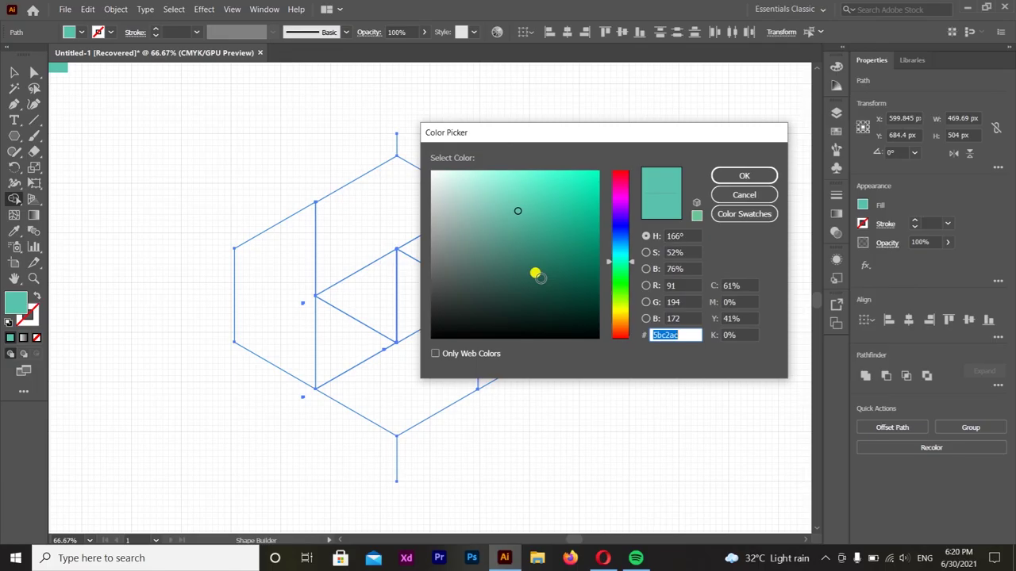
Step: Fill the top face, both middle triangles and bottom face with near-black #0b0c0c
text(0b0c0c)
click(738, 176)
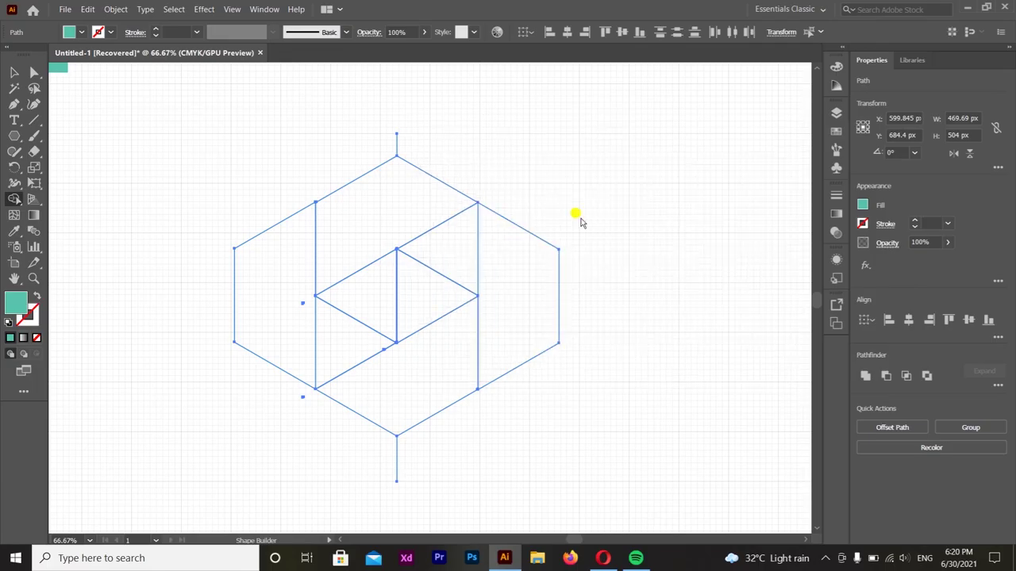
click(384, 213)
click(374, 301)
click(419, 297)
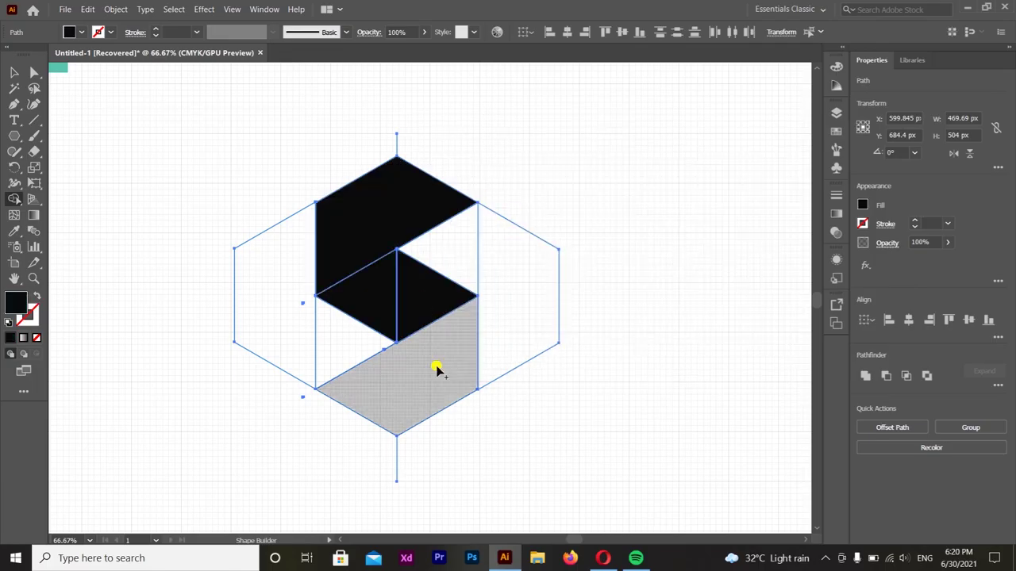
click(436, 371)
Step: Select and delete the right hexagon edge path, then undo the deletion
key(v)
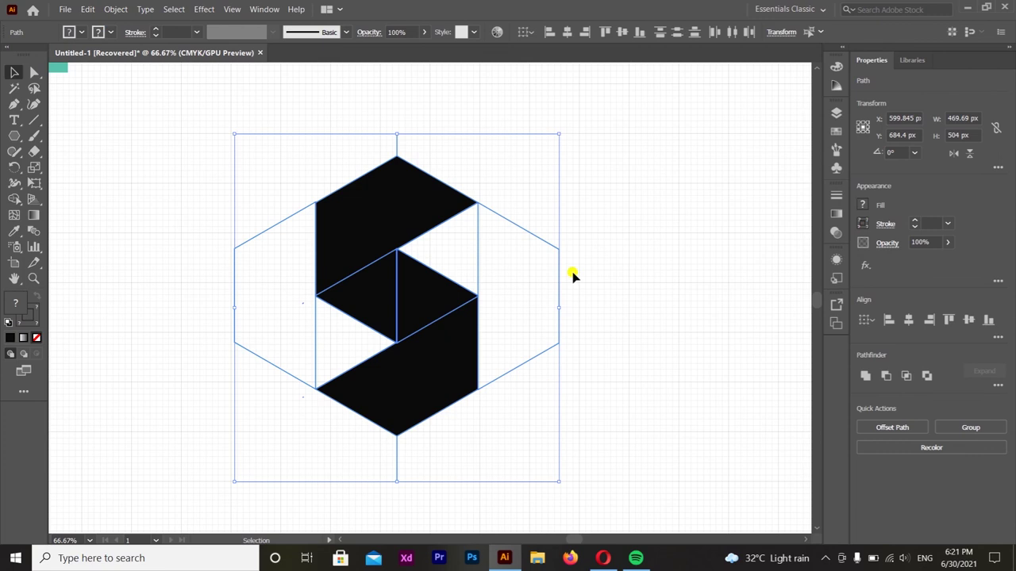
click(603, 238)
click(530, 373)
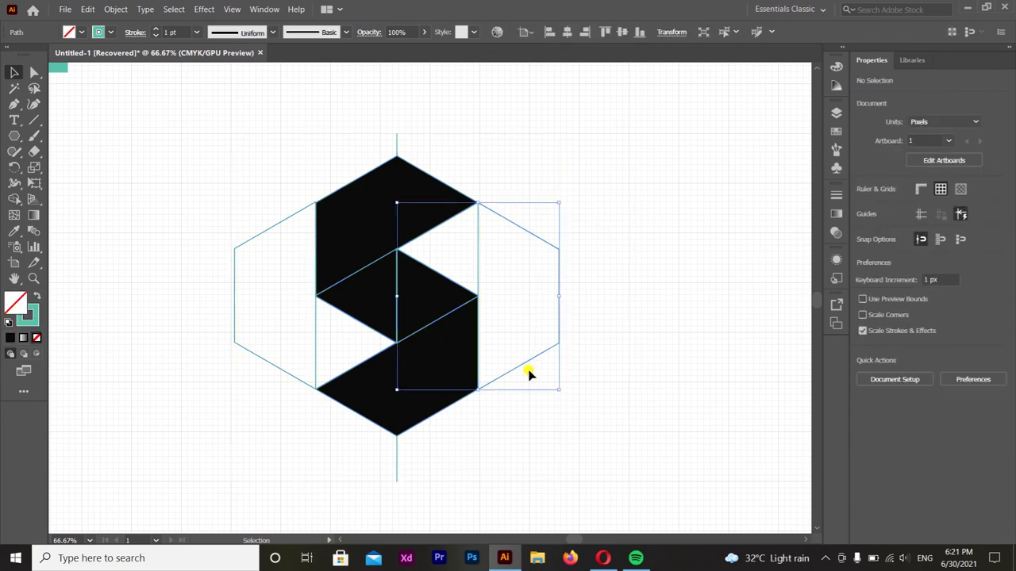
key(Delete)
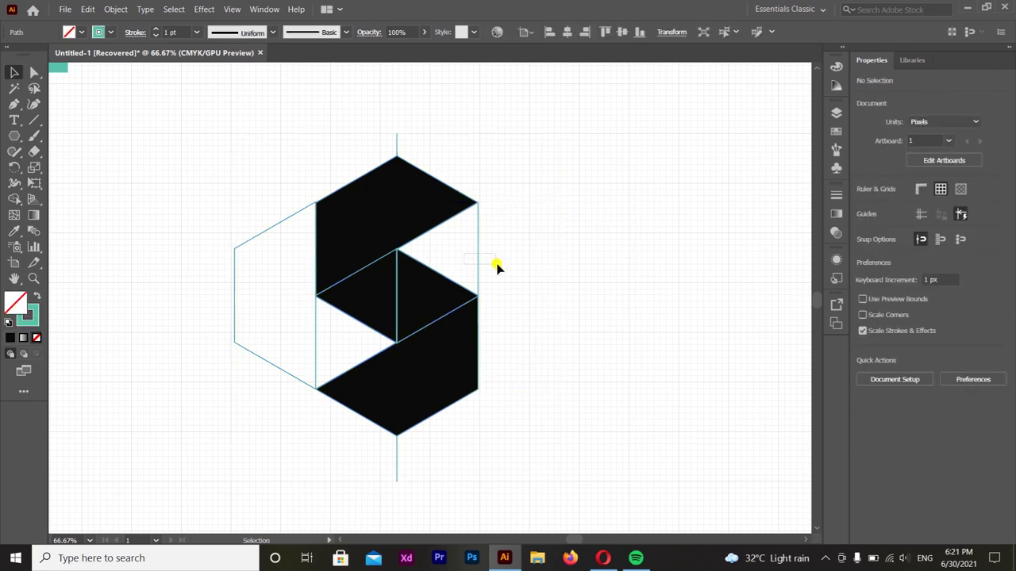
key(ctrl+z)
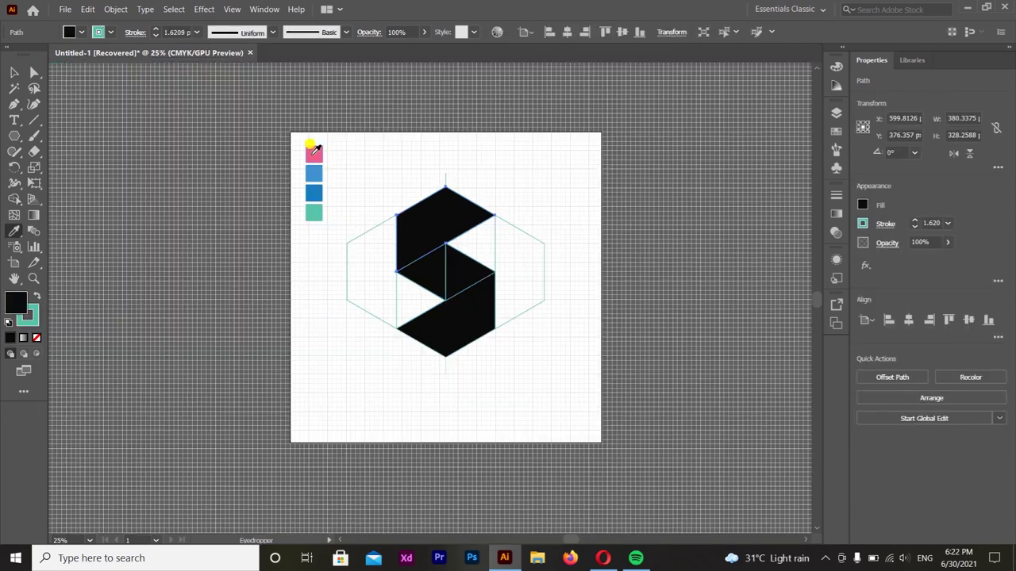
Step: Colour the top face pink and the middle triangles light and dark blue from the swatches
click(312, 151)
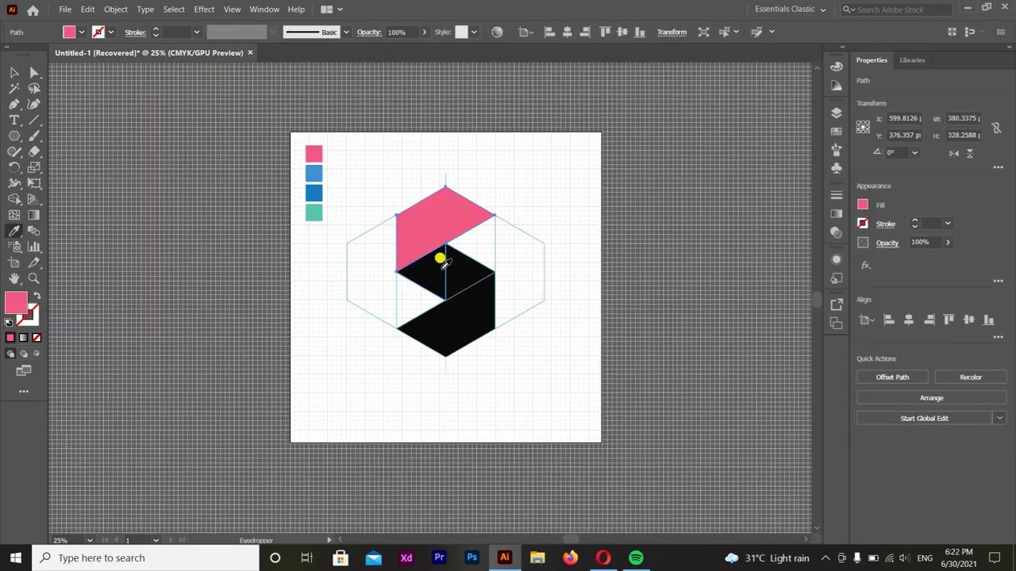
key(ctrl+equal)
ctrl+click(424, 272)
click(269, 139)
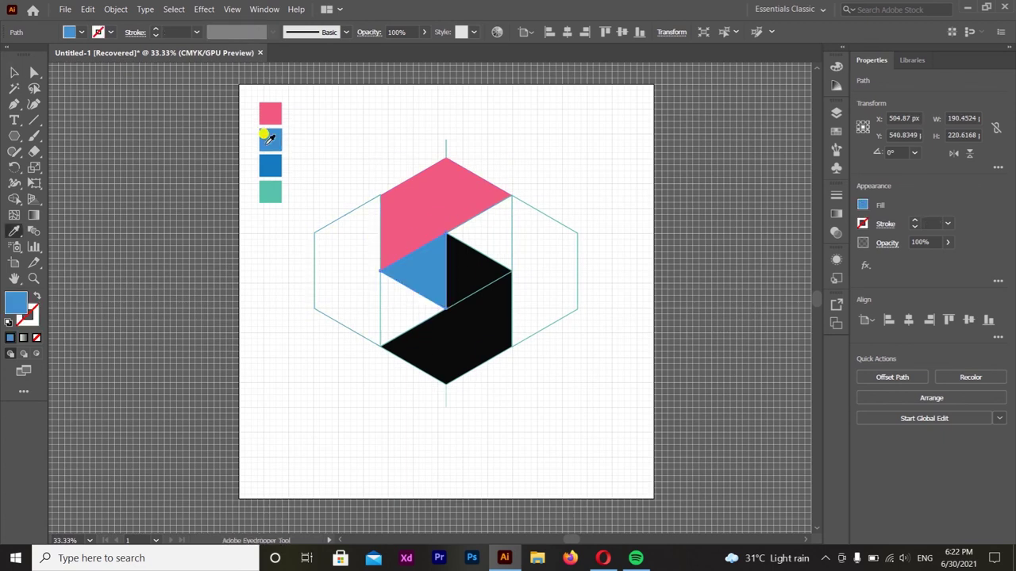
ctrl+click(465, 270)
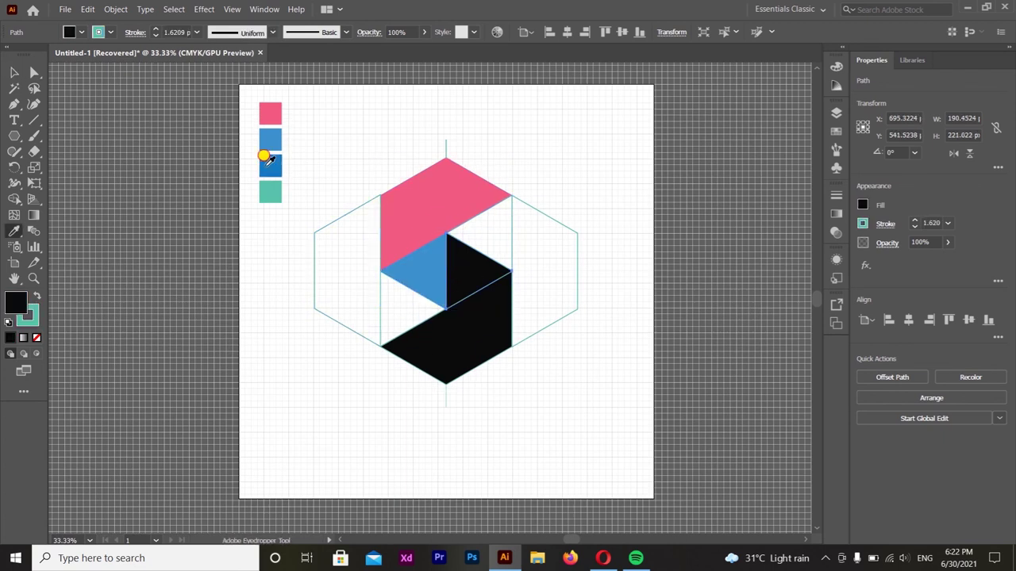
click(269, 163)
Step: Make the bottom face teal and select the whole hexagon artwork
ctrl+click(480, 347)
click(270, 189)
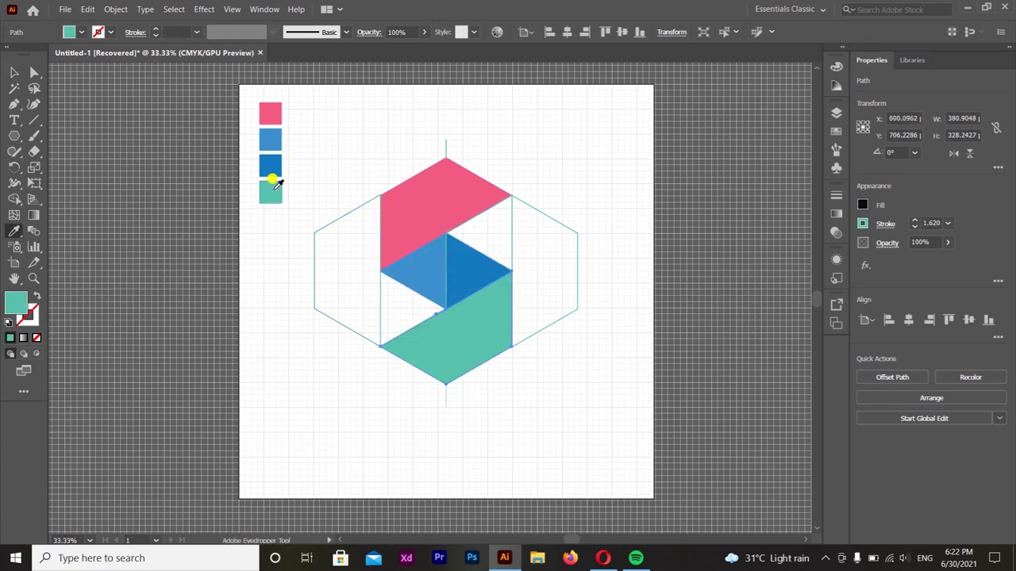
click(14, 72)
drag(601, 174, 400, 409)
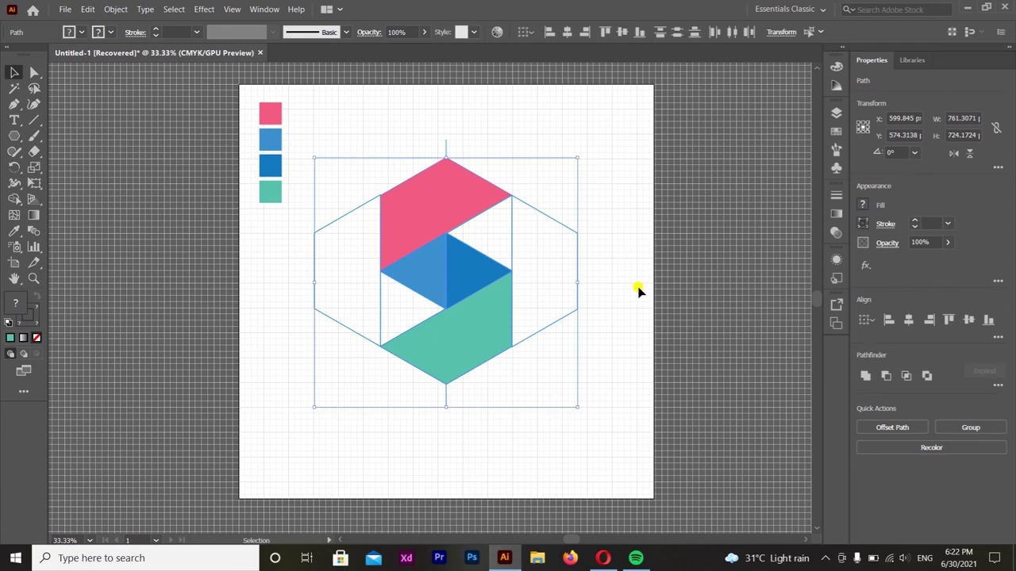
Step: Delete the leftover right and left hexagon outline strokes
click(581, 339)
click(508, 243)
key(Delete)
click(363, 340)
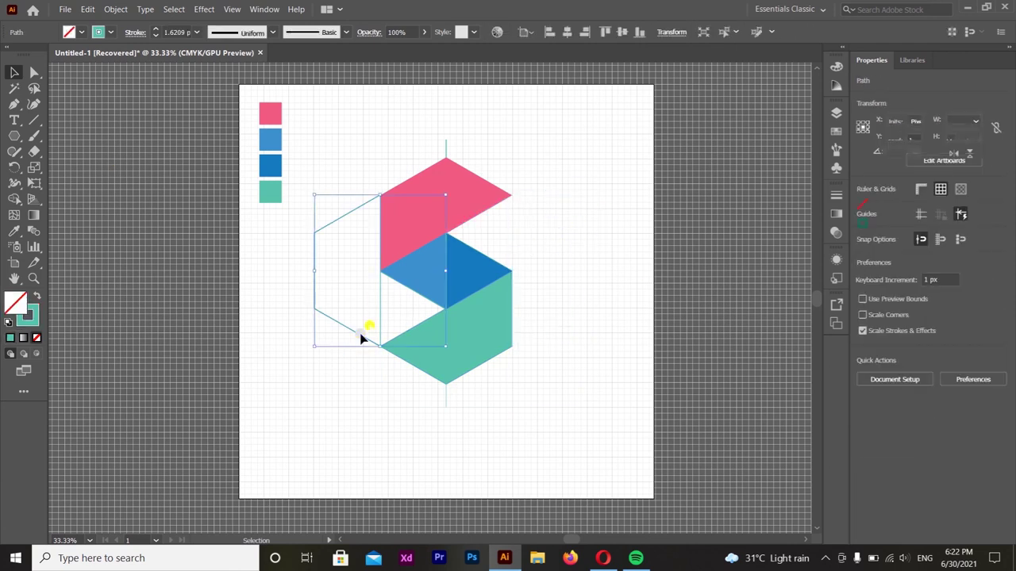
key(Delete)
key(Delete)
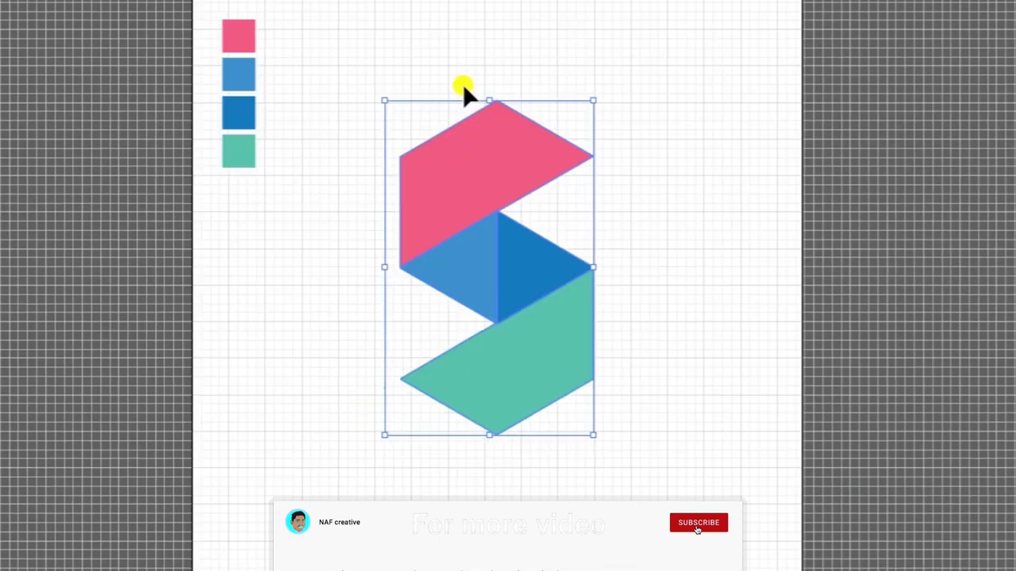
Step: Hide the grid, enlarge the S artwork and group its pieces
key(ctrl+apostrophe)
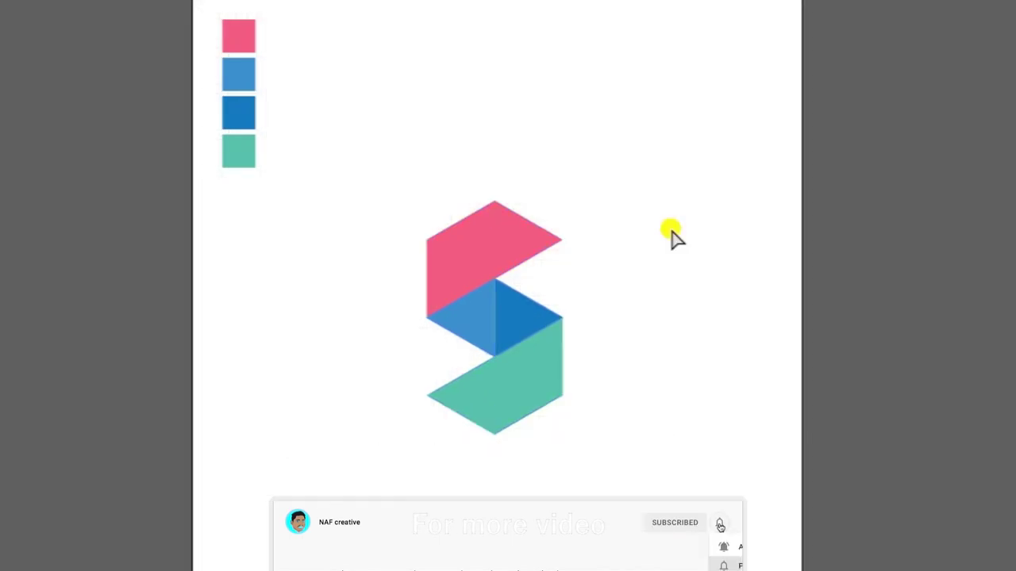
drag(522, 218, 551, 376)
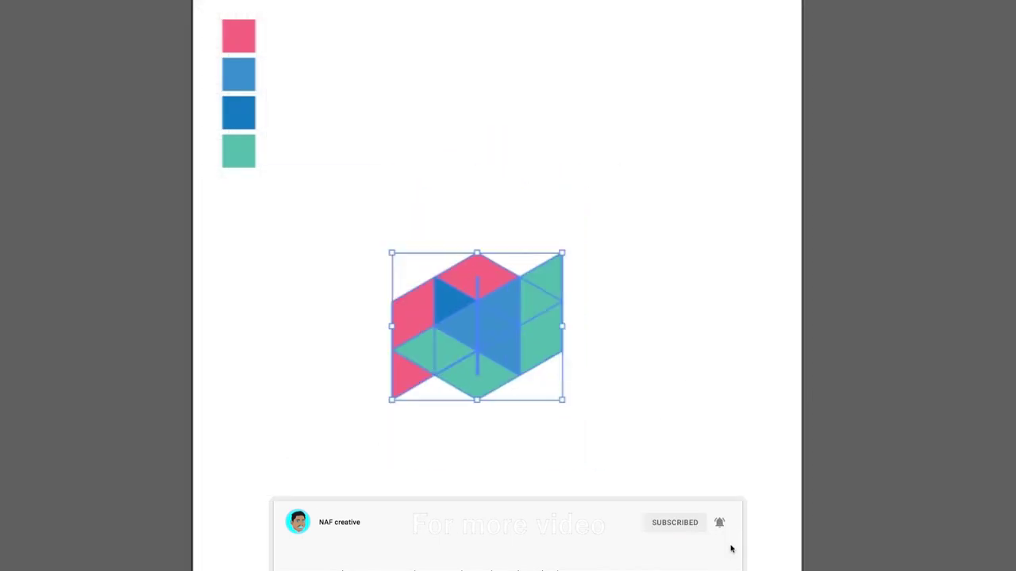
right_click(498, 232)
click(590, 378)
click(771, 402)
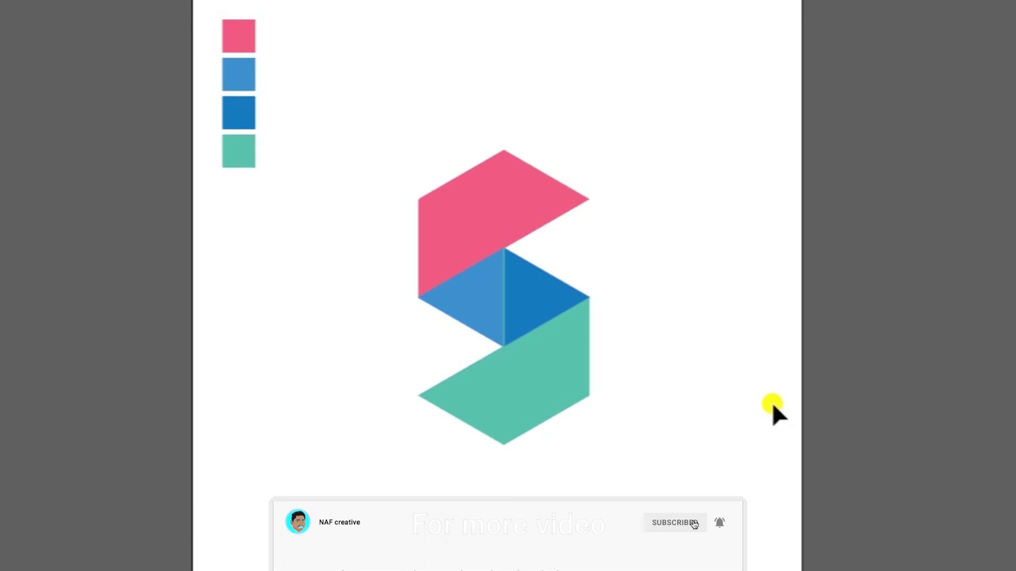